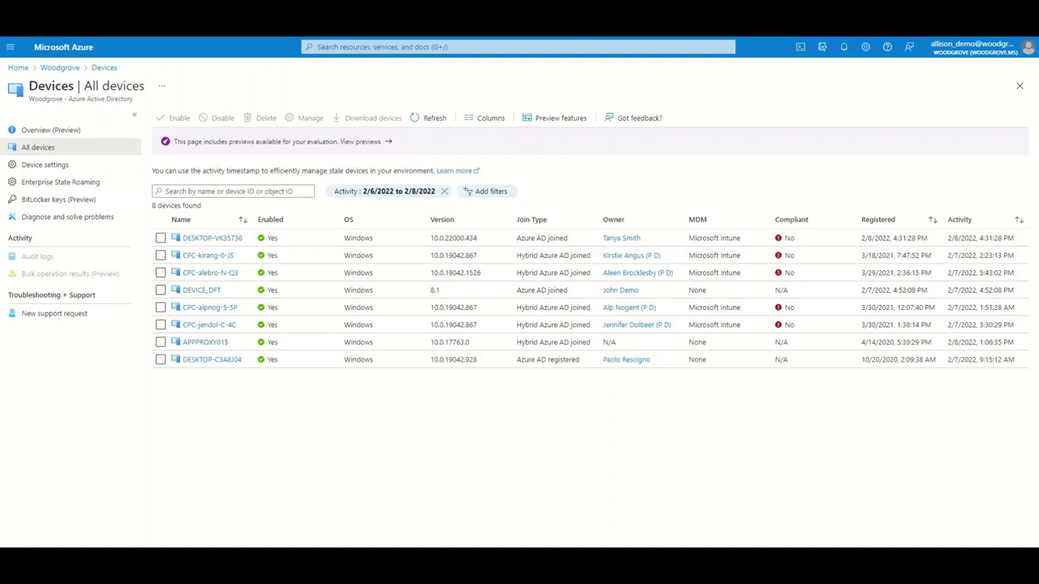
# Step: Open the properties of the DEVICE_DFT device from the list of all devices
pyautogui.click(214, 292)
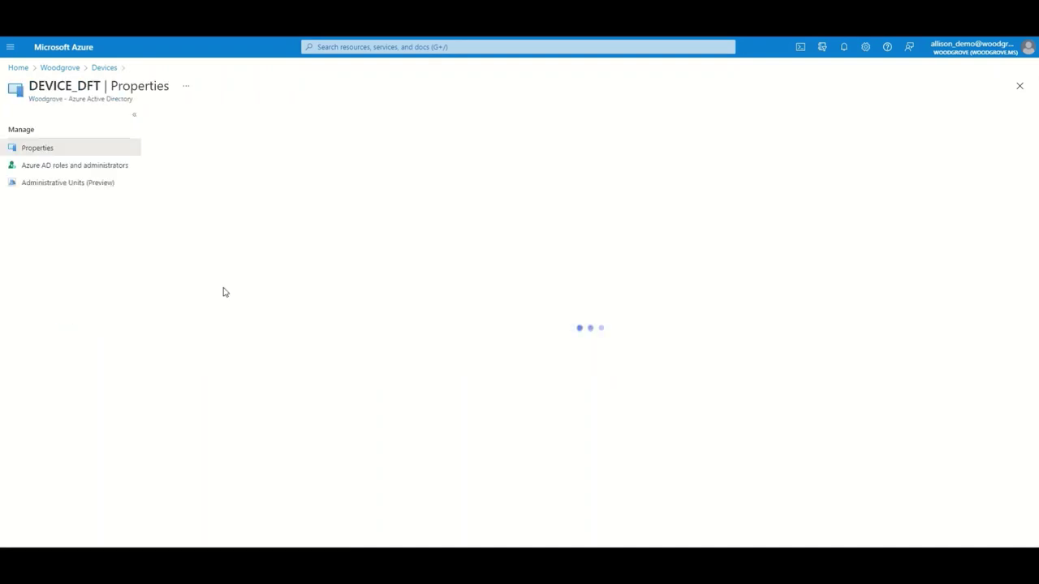
pyautogui.click(323, 504)
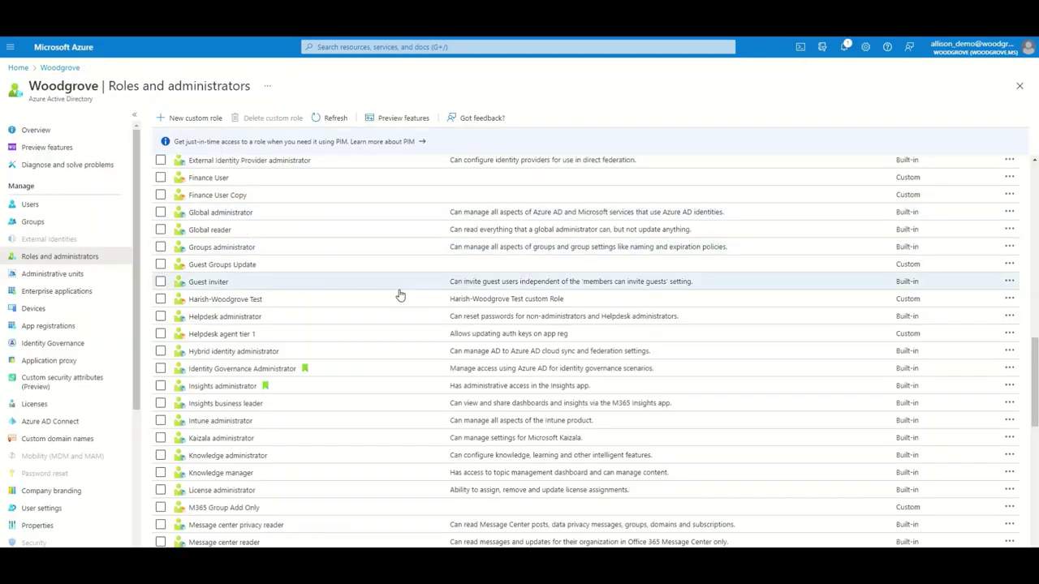
# Step: Review the Helpdesk administrator role's description and highlight its permission to reset passwords for all users
pyautogui.click(255, 317)
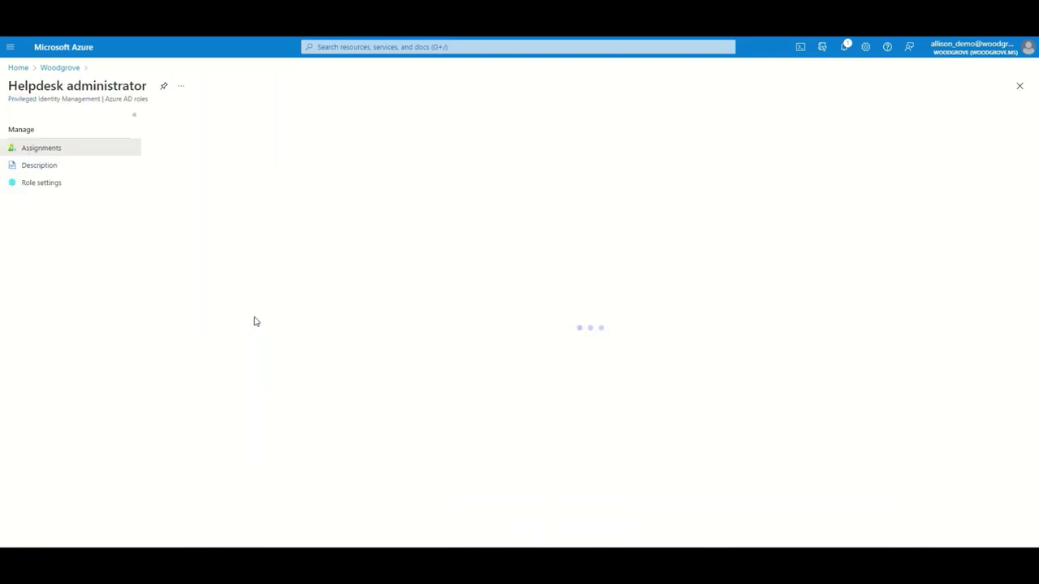
pyautogui.click(54, 168)
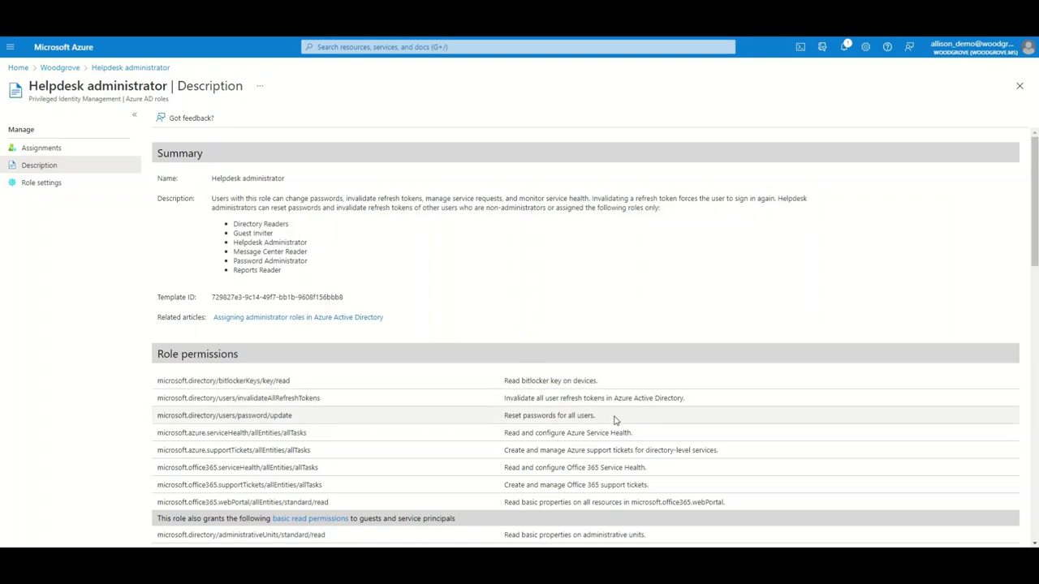
pyautogui.moveTo(615, 418); pyautogui.dragTo(490, 418)
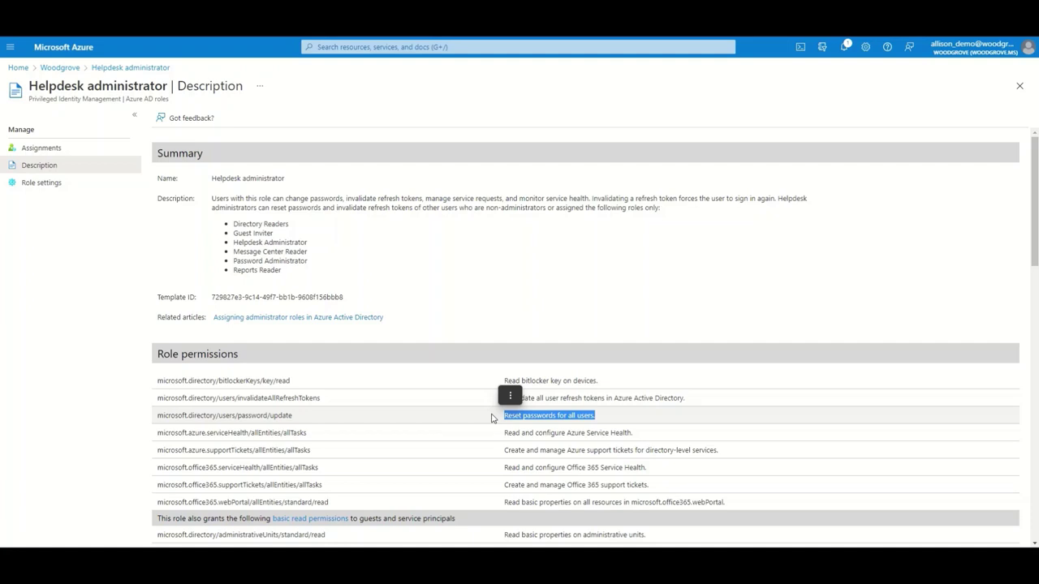
pyautogui.click(1019, 86)
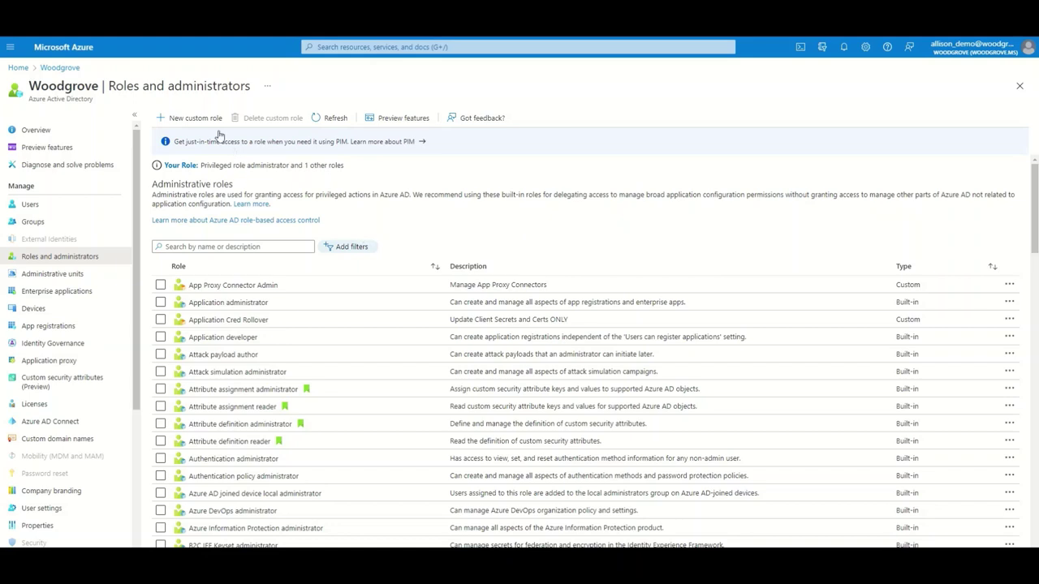
# Step: Start a new custom role named BitLocker Recover Key Reader and continue to its permissions
pyautogui.click(195, 118)
pyautogui.click(208, 199)
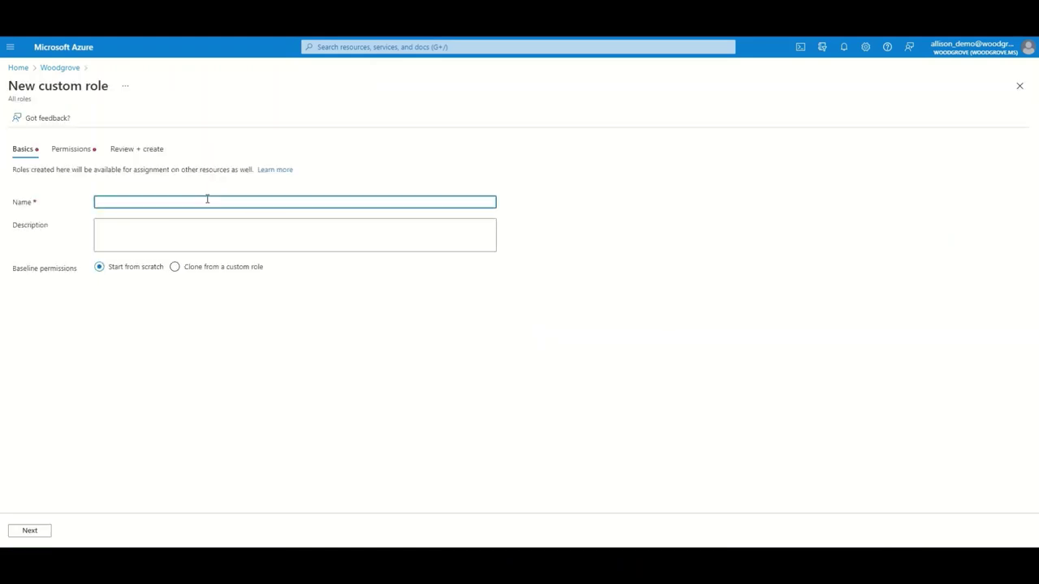
pyautogui.write('BitLocker Reco')
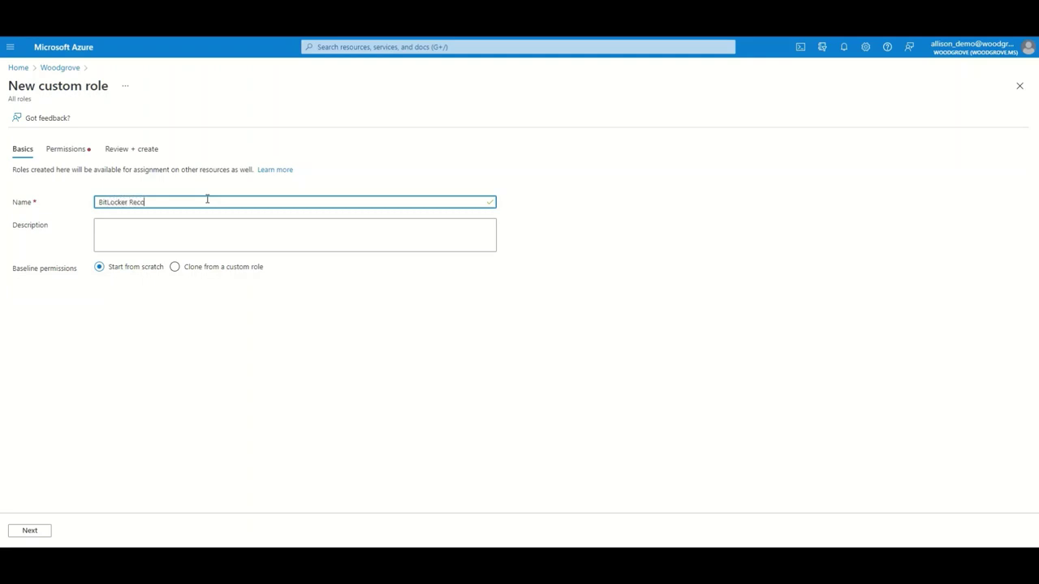
pyautogui.write('ver Key Reader')
pyautogui.click(28, 530)
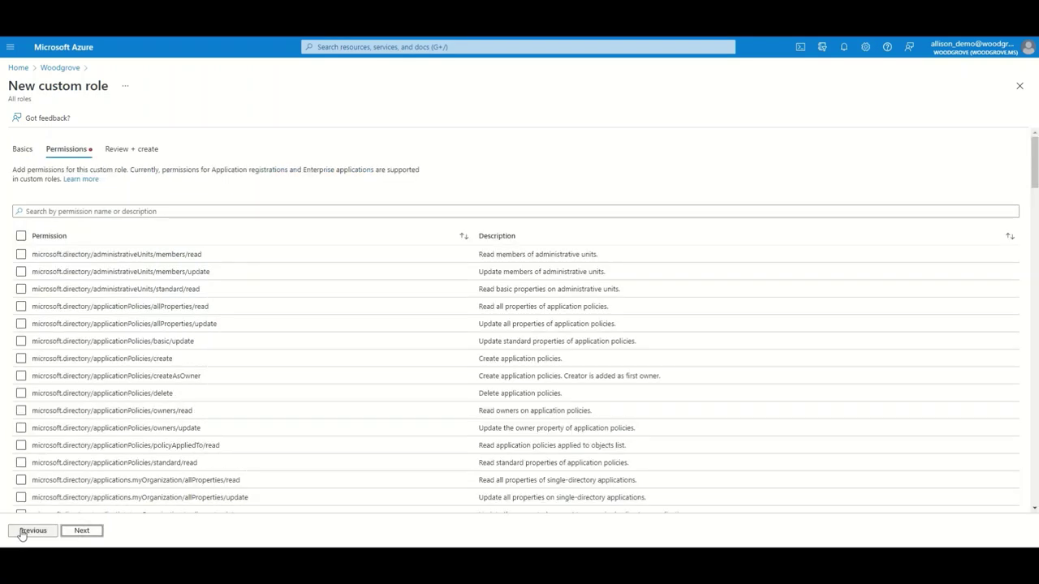
# Step: Add the microsoft.directory/bitlockerKeys/key/read and microsoft.directory/bitlockerKeys/metadata/read permissions, and create the custom role
pyautogui.click(60, 212)
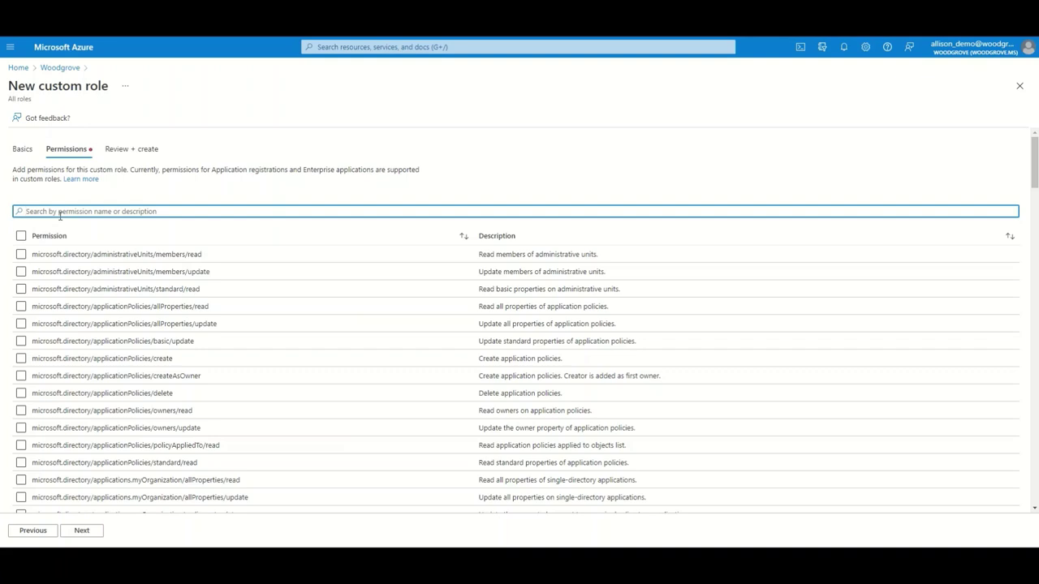
pyautogui.write('n')
pyautogui.write('it')
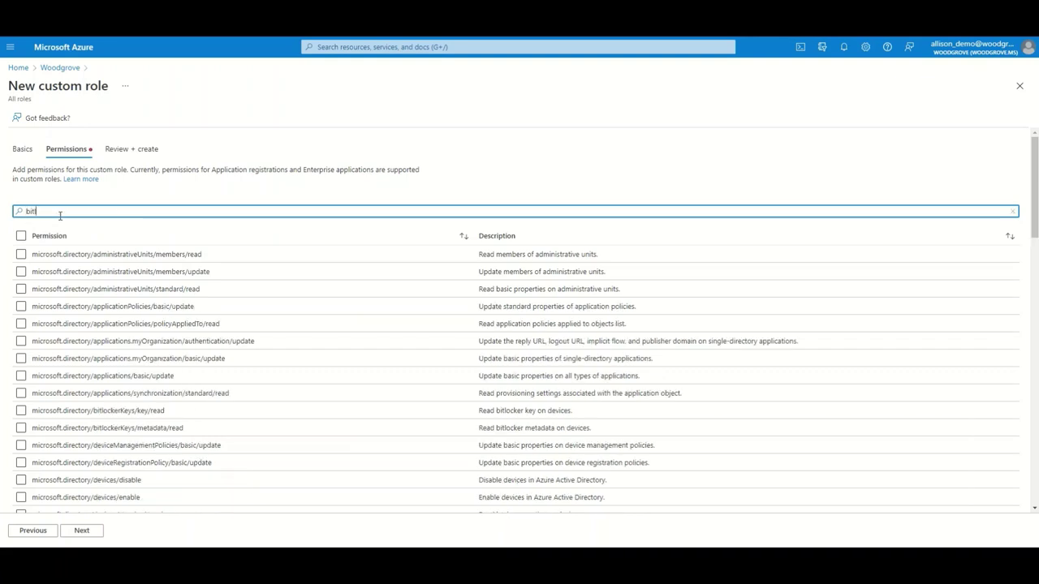
pyautogui.write('locker')
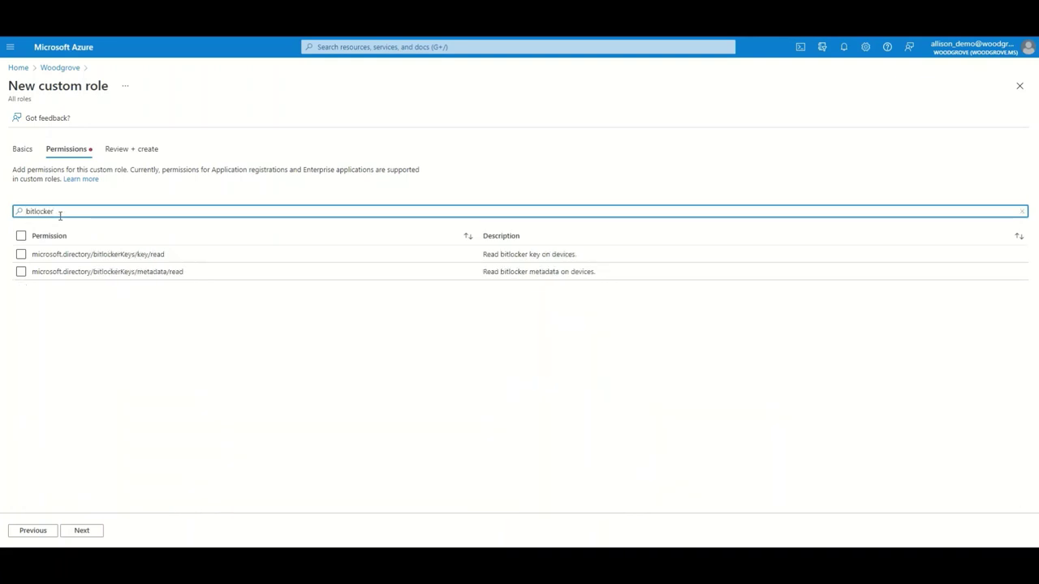
pyautogui.click(22, 254)
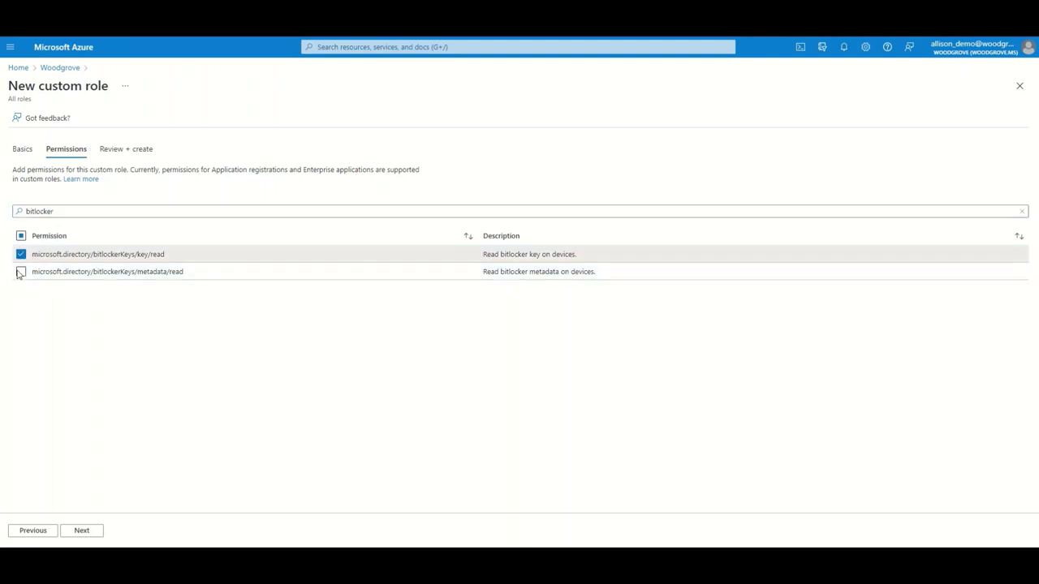
pyautogui.click(20, 273)
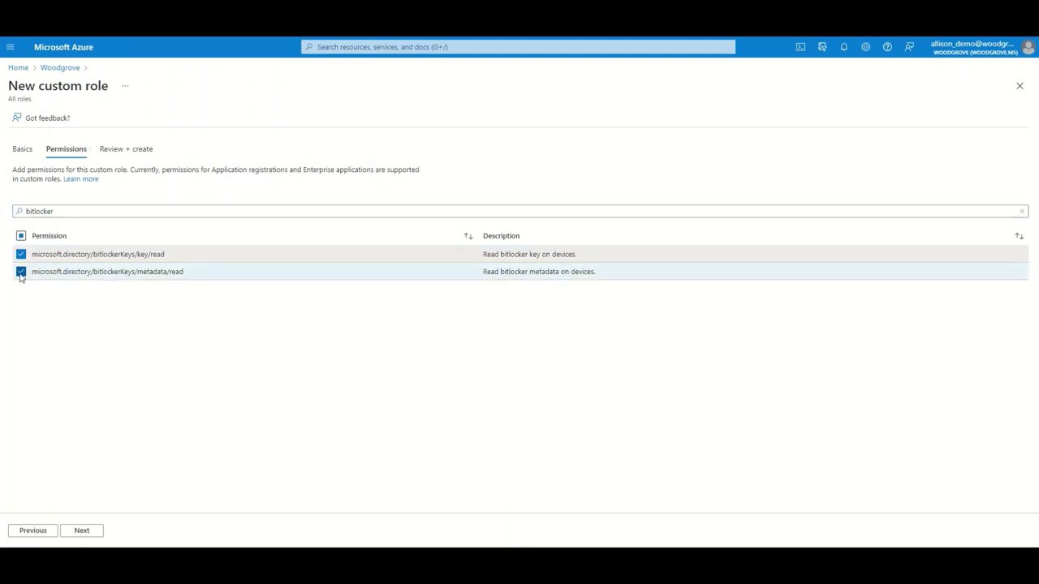
pyautogui.click(84, 531)
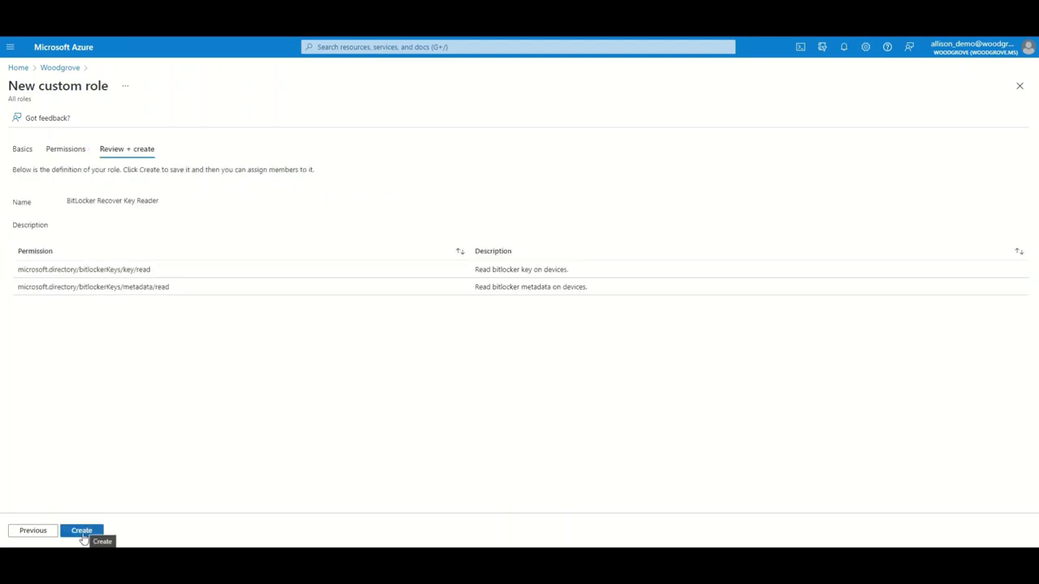
pyautogui.click(82, 533)
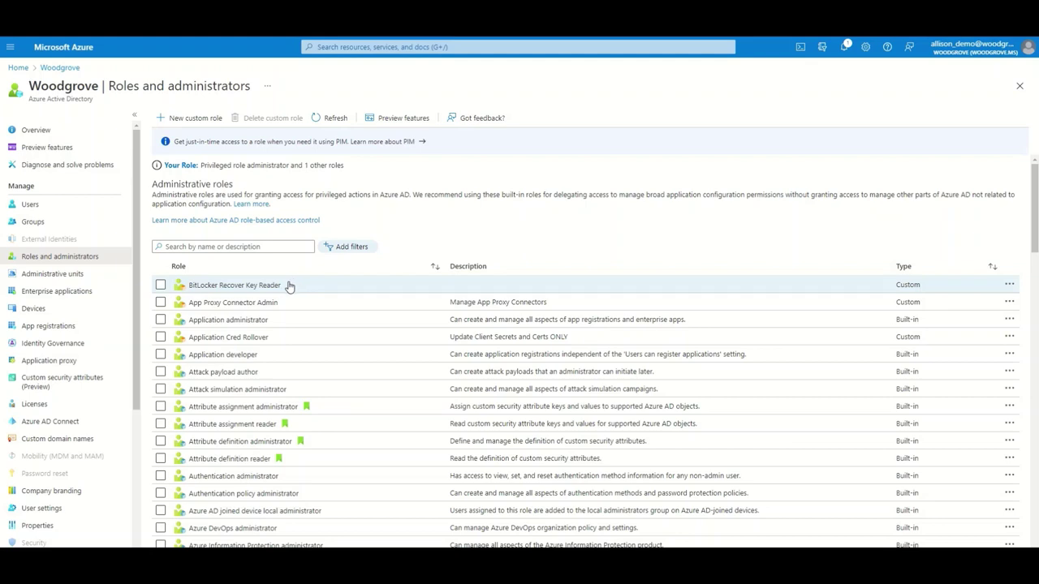
# Step: Open the BitLocker Recover Key Reader role and view its description
pyautogui.click(276, 285)
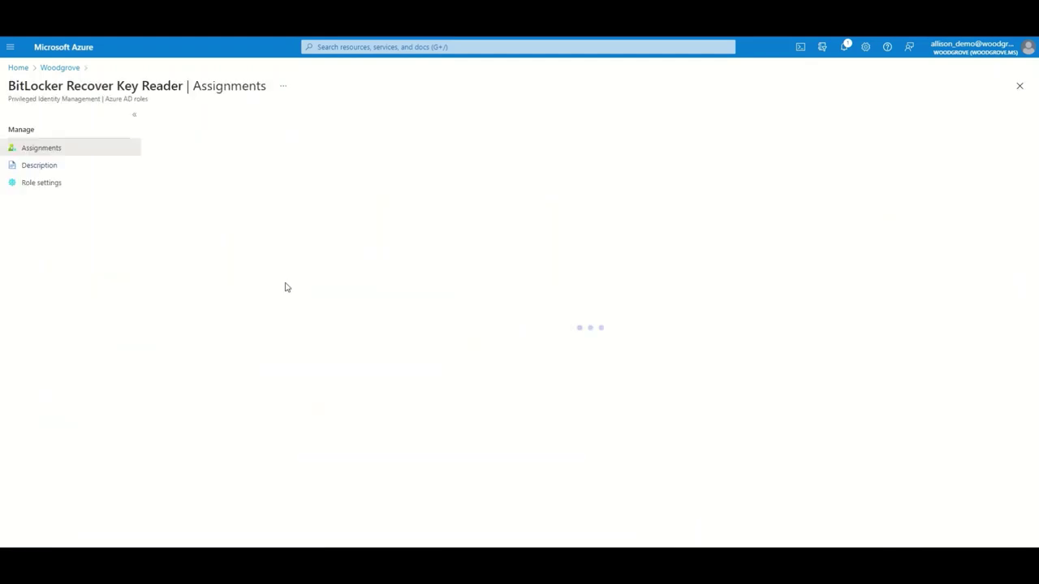
pyautogui.click(78, 170)
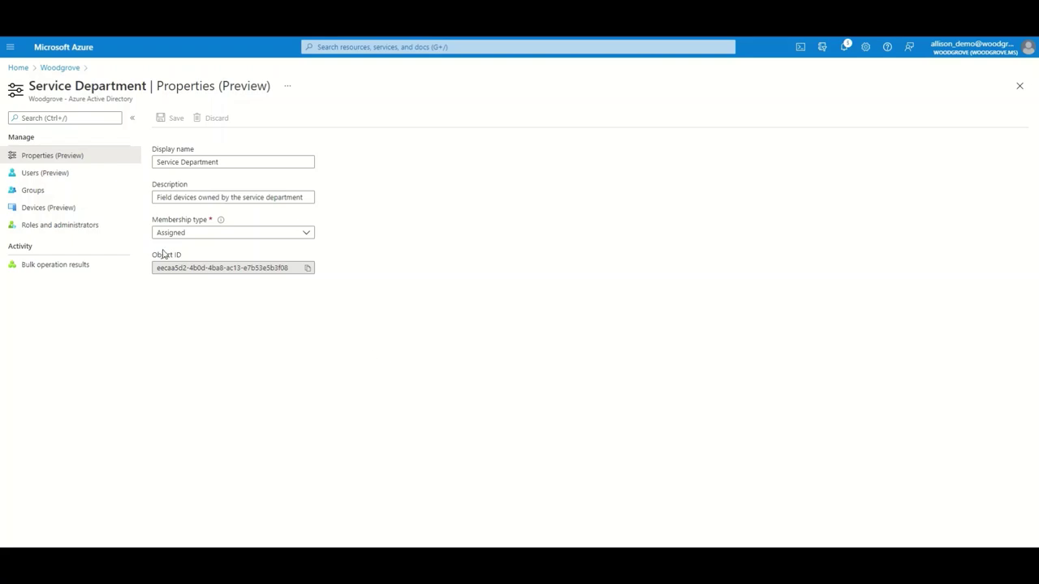
# Step: Add the nine devices whose names start with Woodgrove to the Service Department administrative unit
pyautogui.click(71, 208)
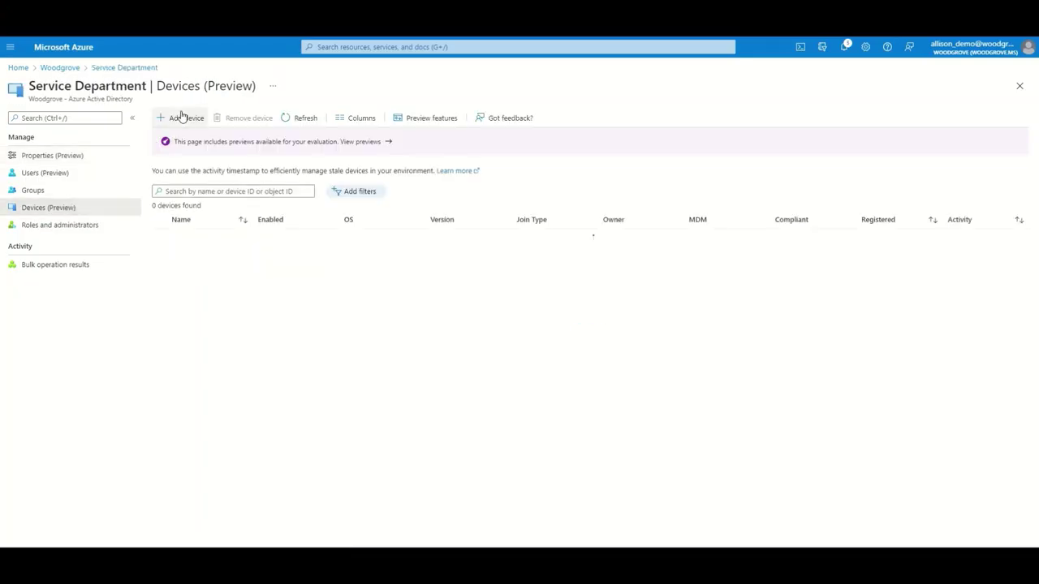
pyautogui.click(183, 120)
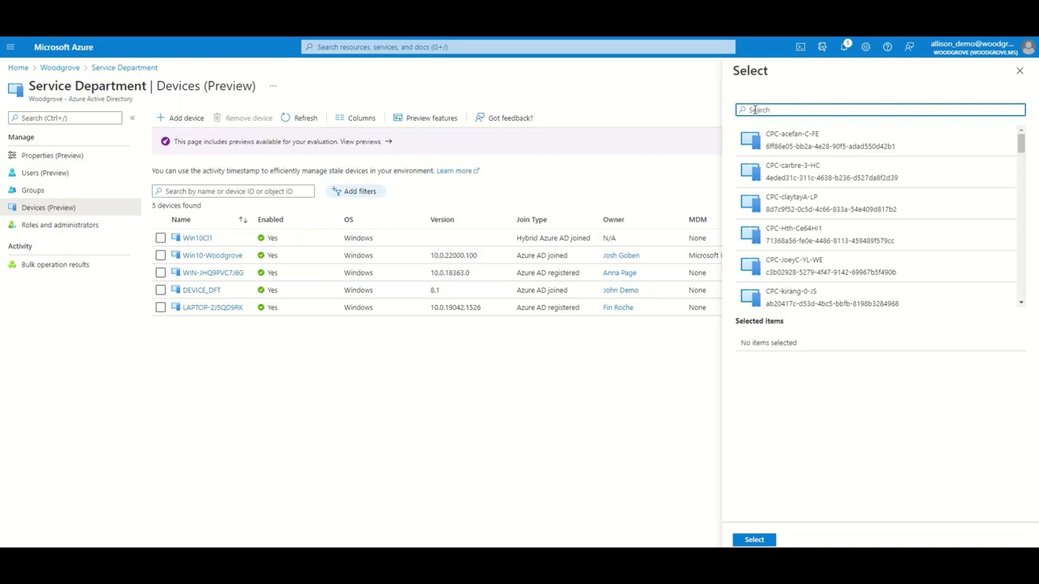
pyautogui.write('Woodgrove')
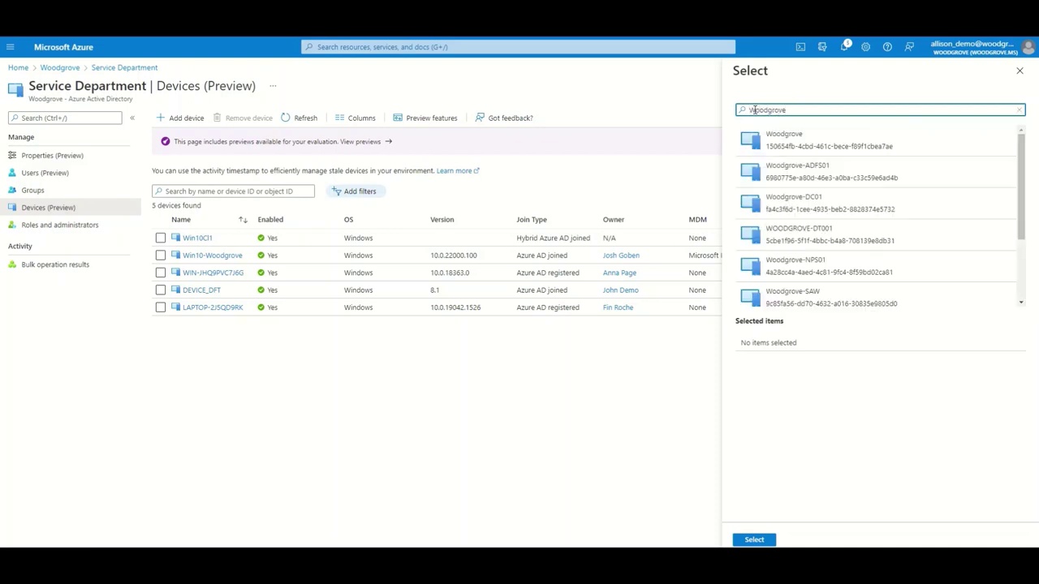
pyautogui.click(799, 140)
pyautogui.click(799, 185)
pyautogui.click(793, 233)
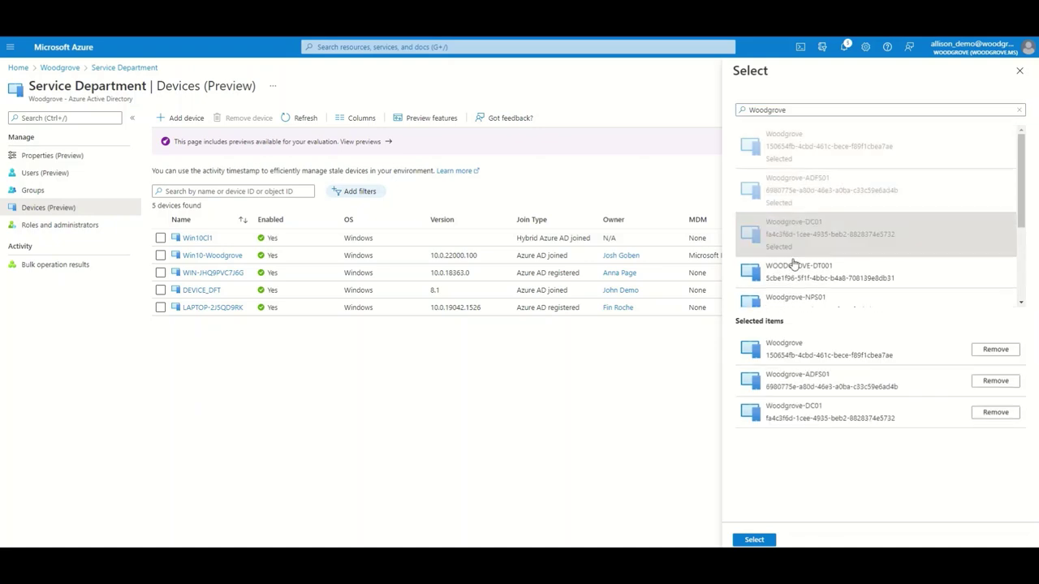
pyautogui.click(793, 276)
pyautogui.click(793, 276)
pyautogui.click(793, 276)
pyautogui.click(793, 276)
pyautogui.click(793, 276)
pyautogui.click(753, 539)
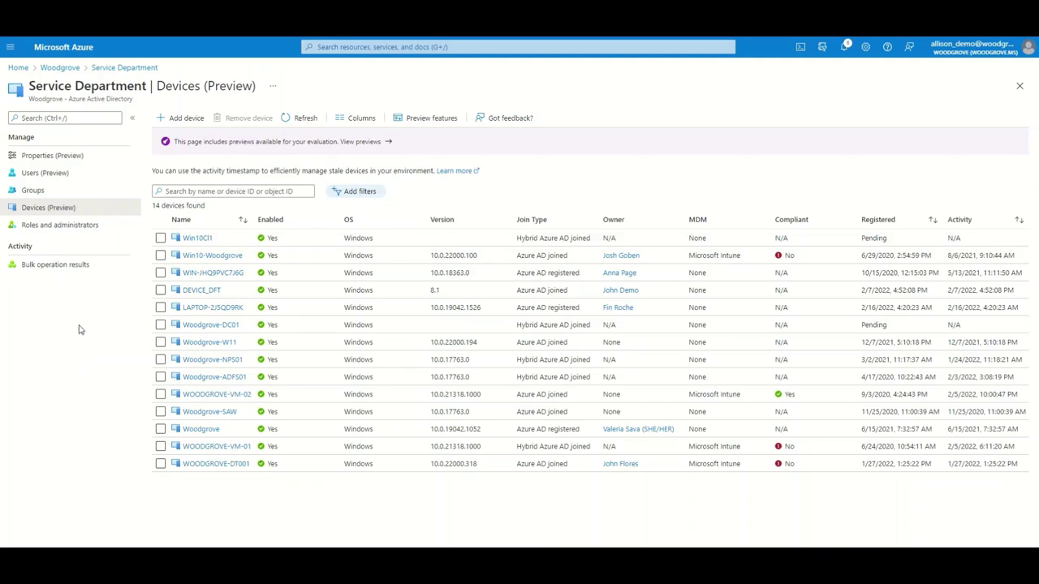
# Step: Assign the BitLocker Recover Key Reader role, scoped to the Service Department administrative unit, to the demo support user as an eligible assignment
pyautogui.click(76, 227)
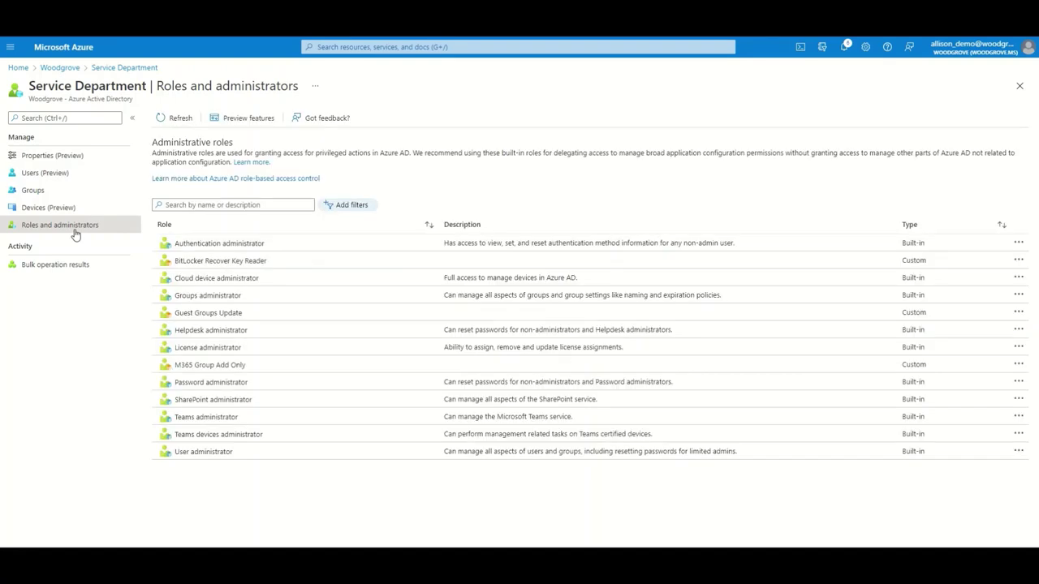
pyautogui.click(285, 265)
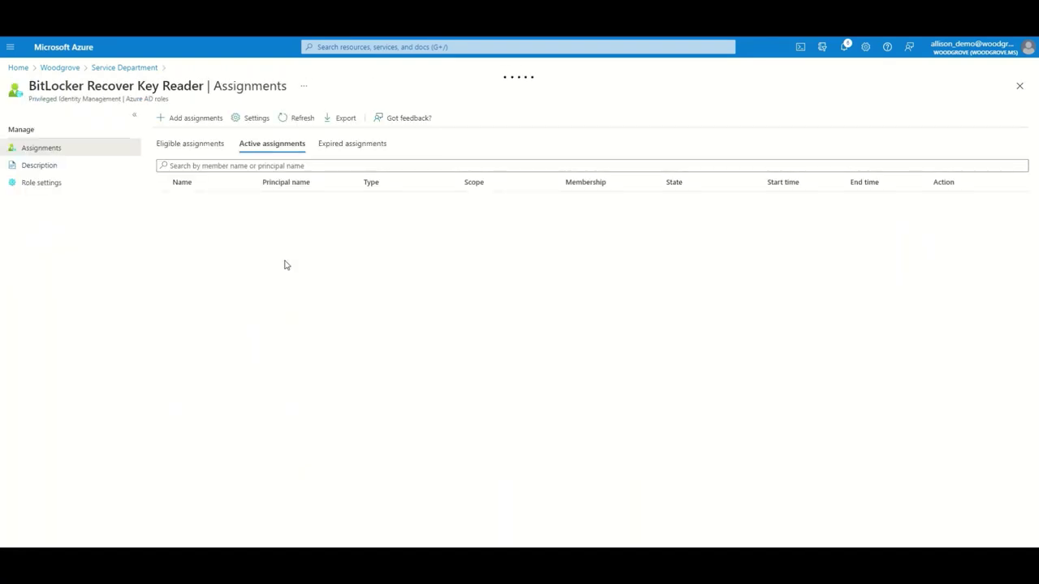
pyautogui.click(195, 119)
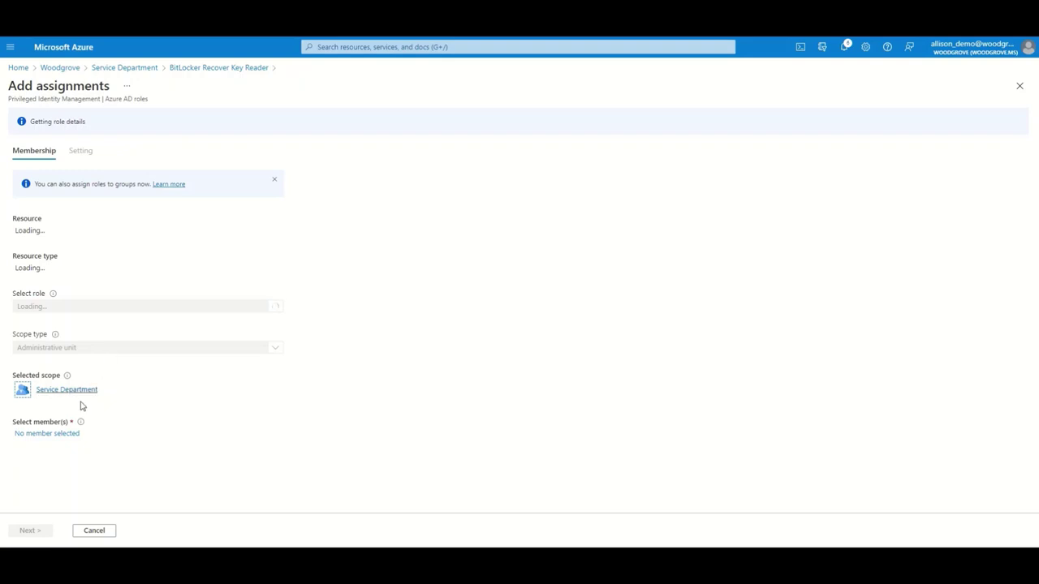
pyautogui.click(69, 434)
pyautogui.click(785, 123)
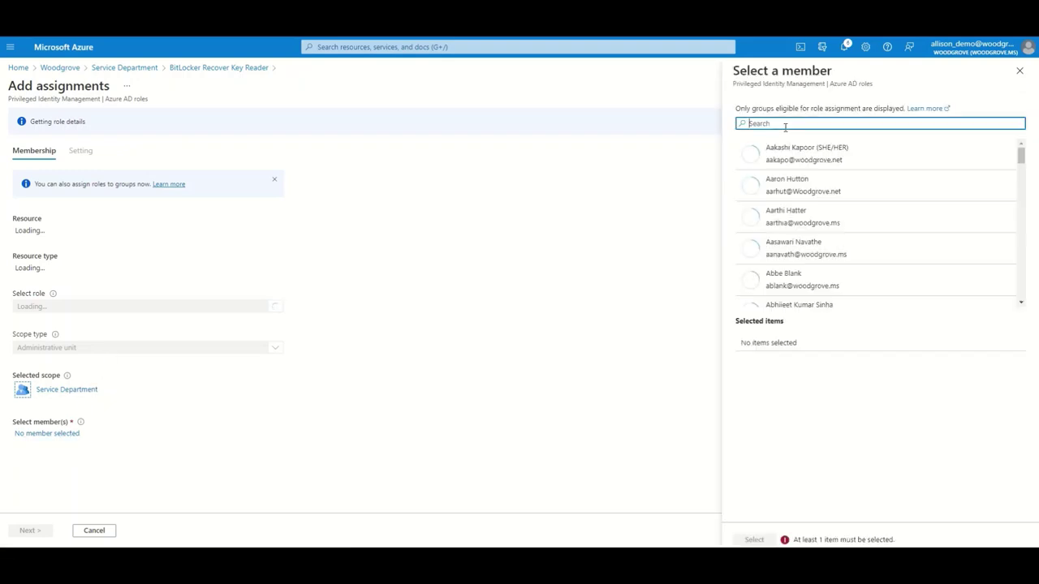
pyautogui.write('Diego')
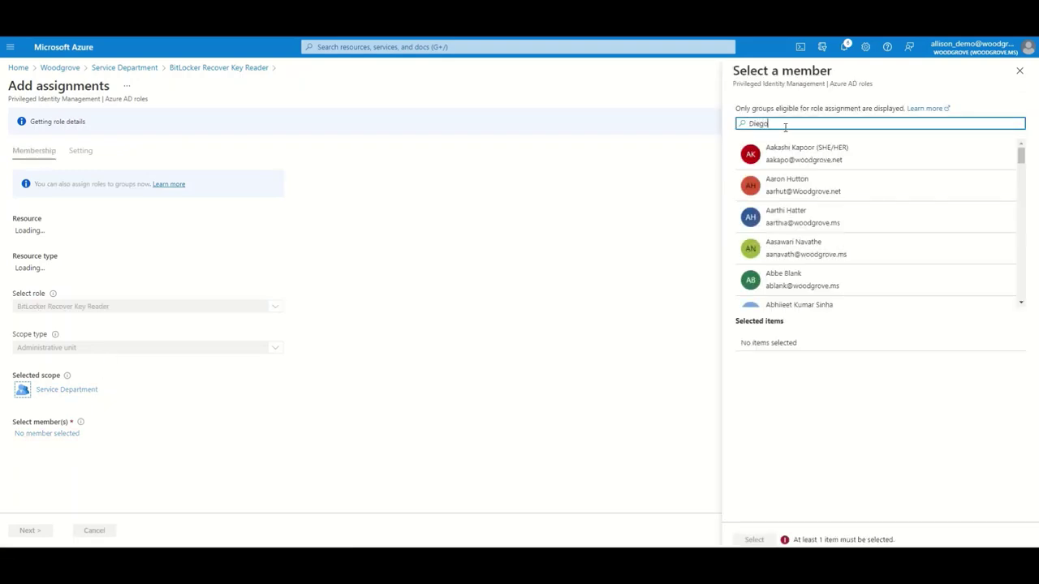
pyautogui.click(800, 157)
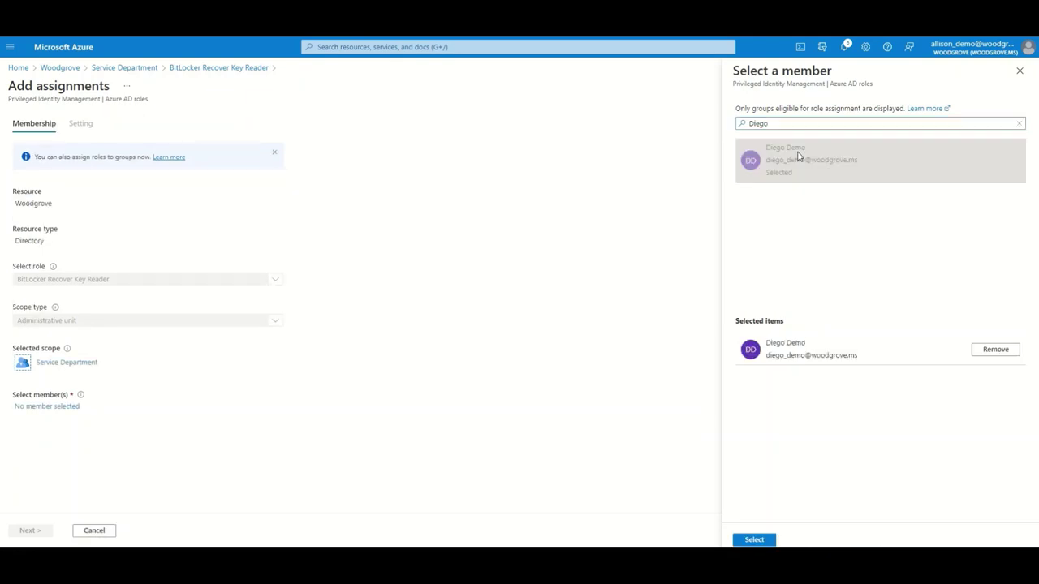
pyautogui.click(754, 541)
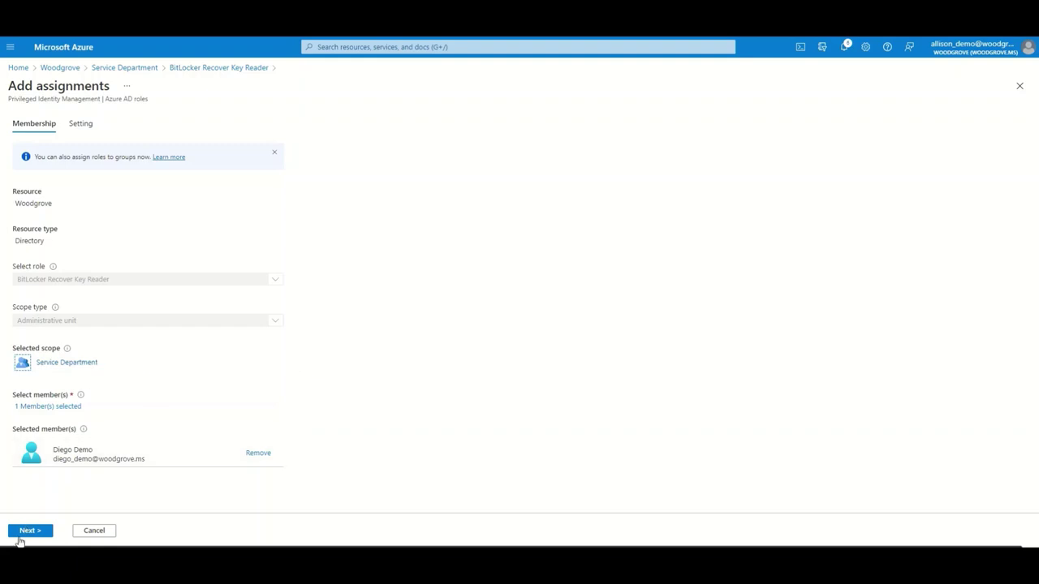
pyautogui.click(24, 532)
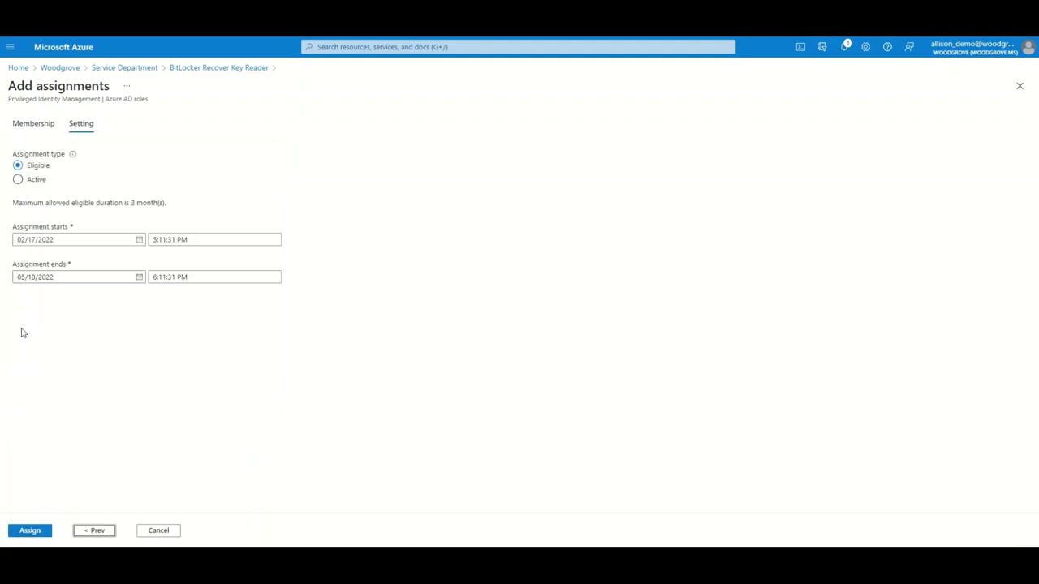
pyautogui.click(29, 531)
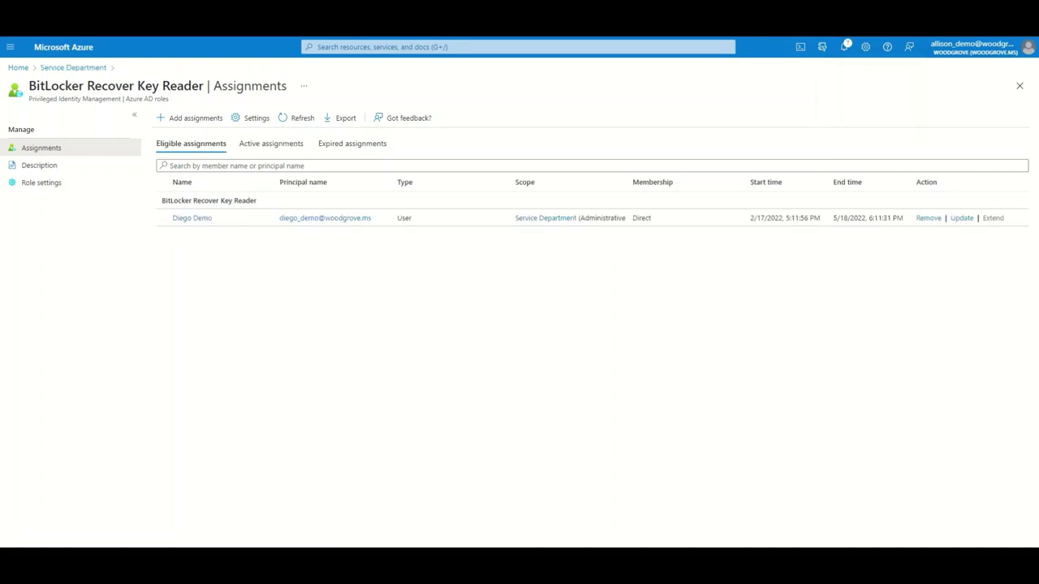
# Step: Switch to the assigned support user and activate the eligible BitLocker Recover Key Reader role with the reason "Supporting the service department"
pyautogui.click(978, 53)
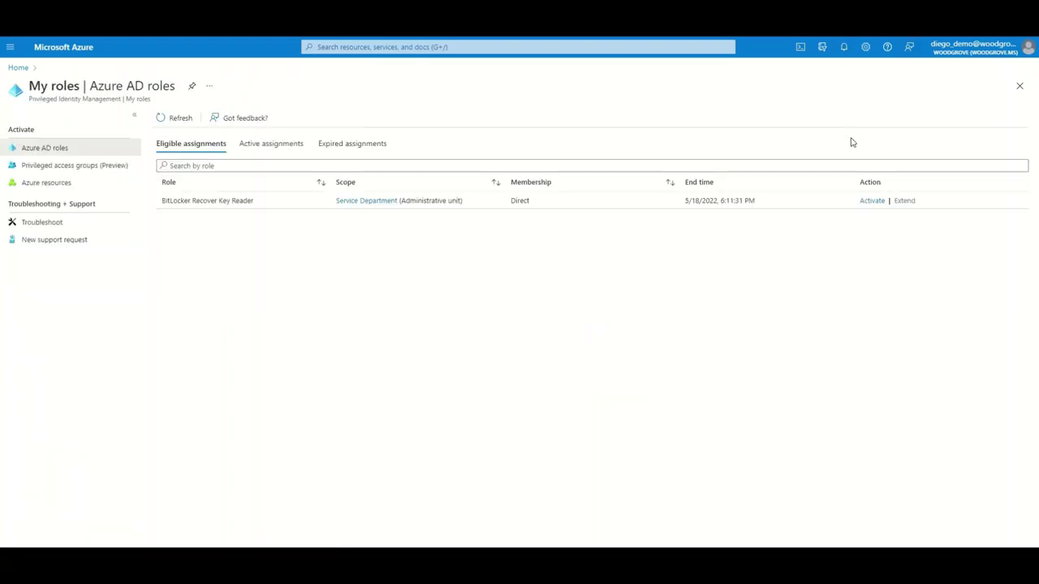
pyautogui.click(870, 202)
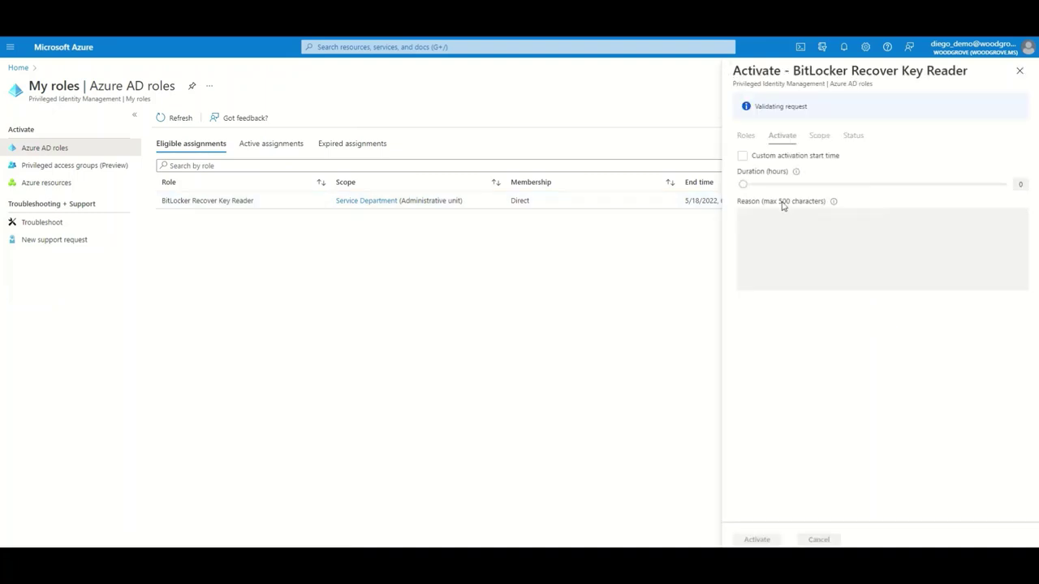
pyautogui.click(773, 209)
pyautogui.write('Supporting the se')
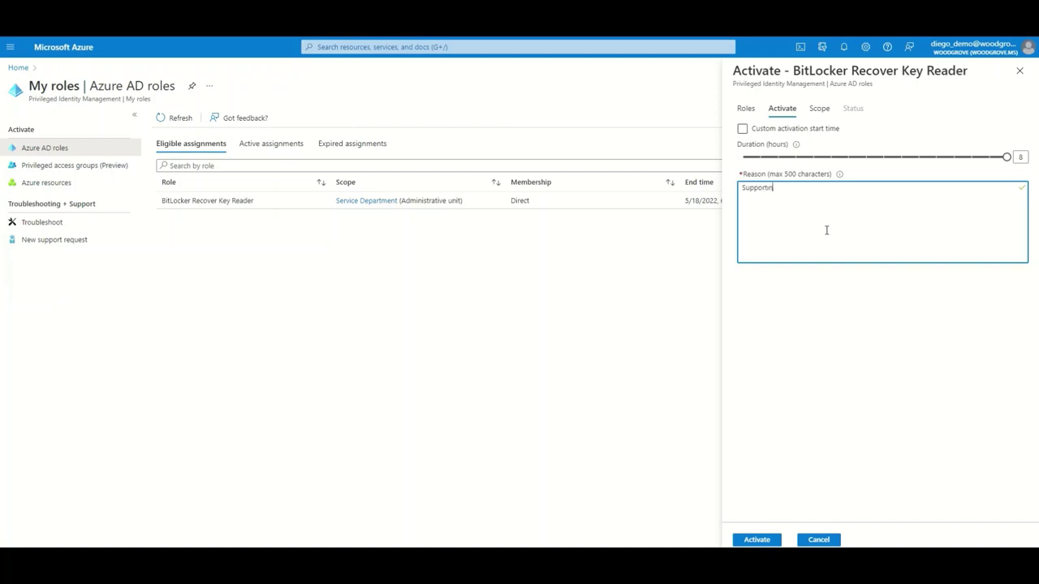
pyautogui.write('rvice')
pyautogui.write('department')
pyautogui.click(757, 540)
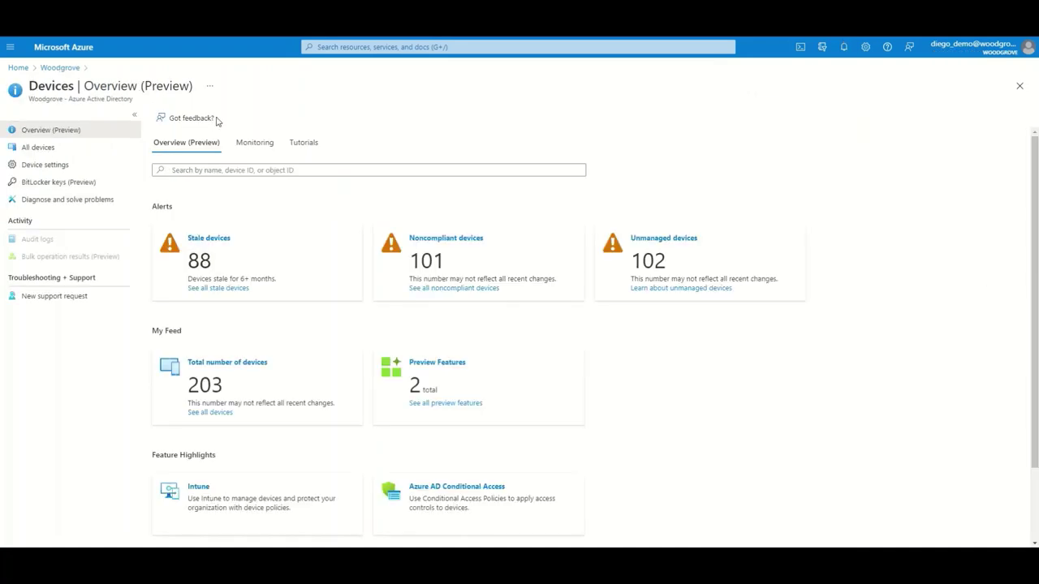
# Step: List all Azure AD devices filtered by the Service Department administrative unit
pyautogui.click(46, 149)
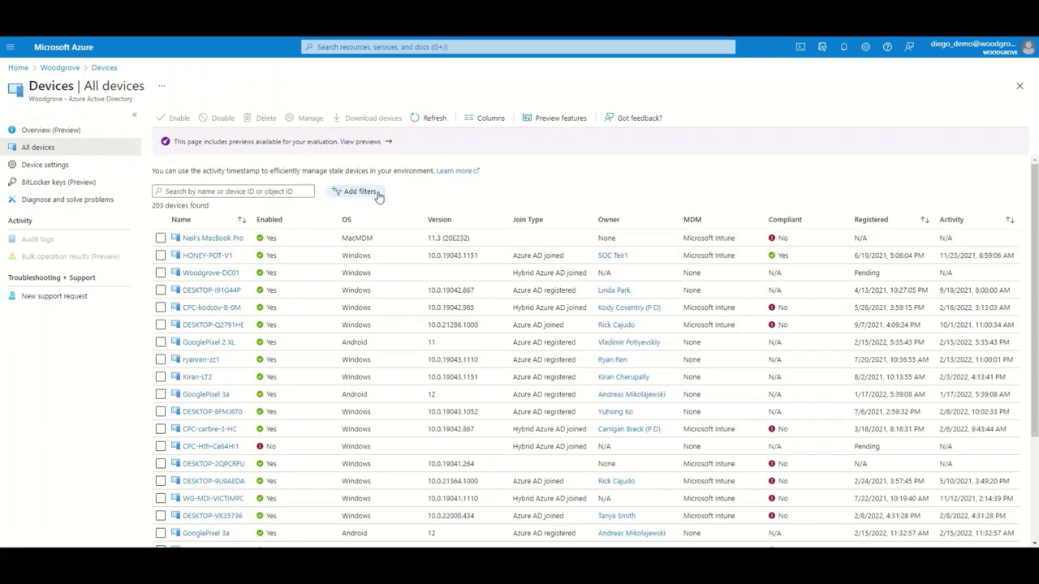
pyautogui.click(362, 193)
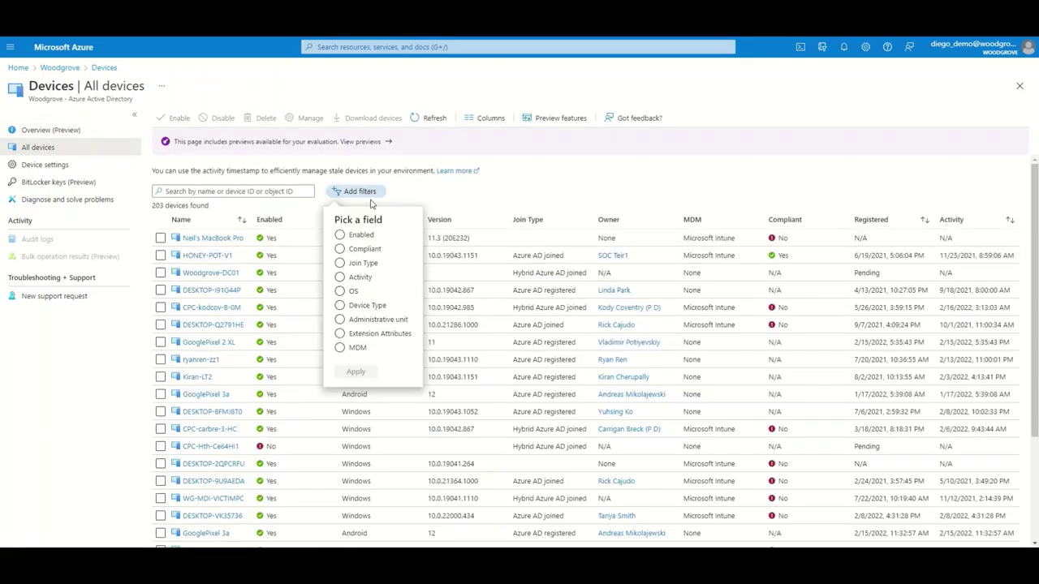
pyautogui.click(357, 323)
pyautogui.click(363, 374)
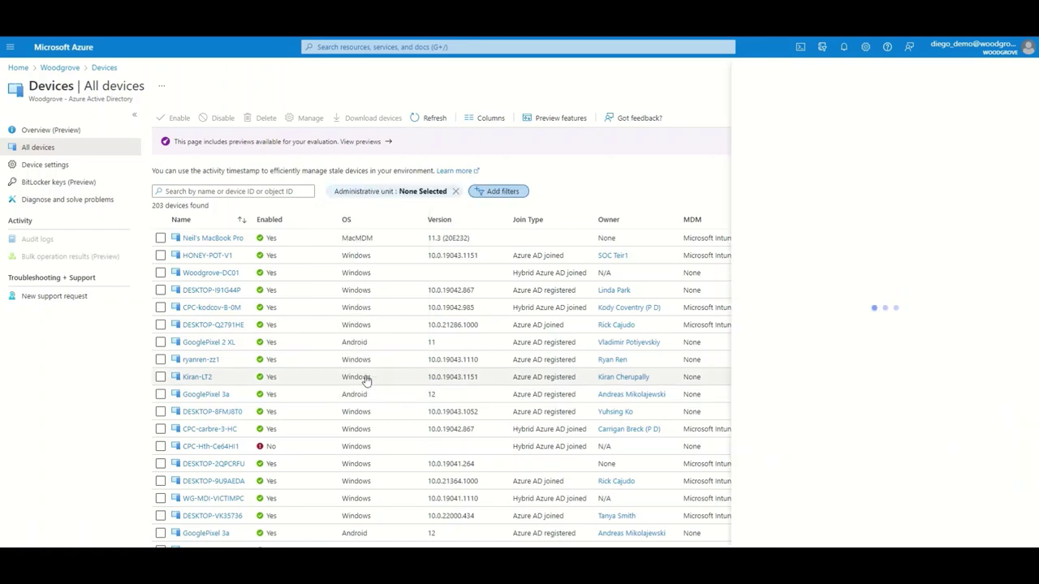
pyautogui.write('Service')
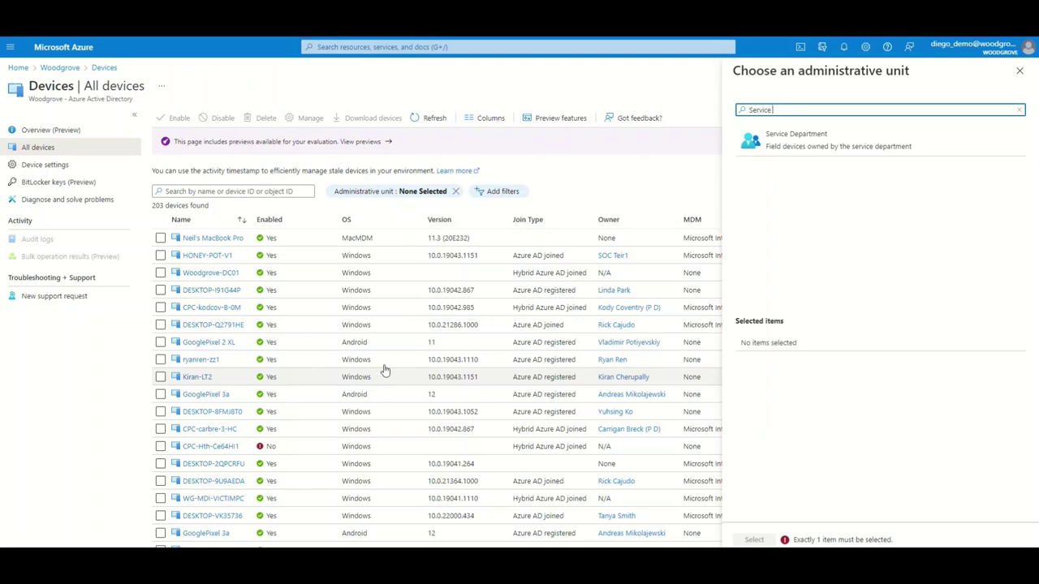
pyautogui.click(906, 146)
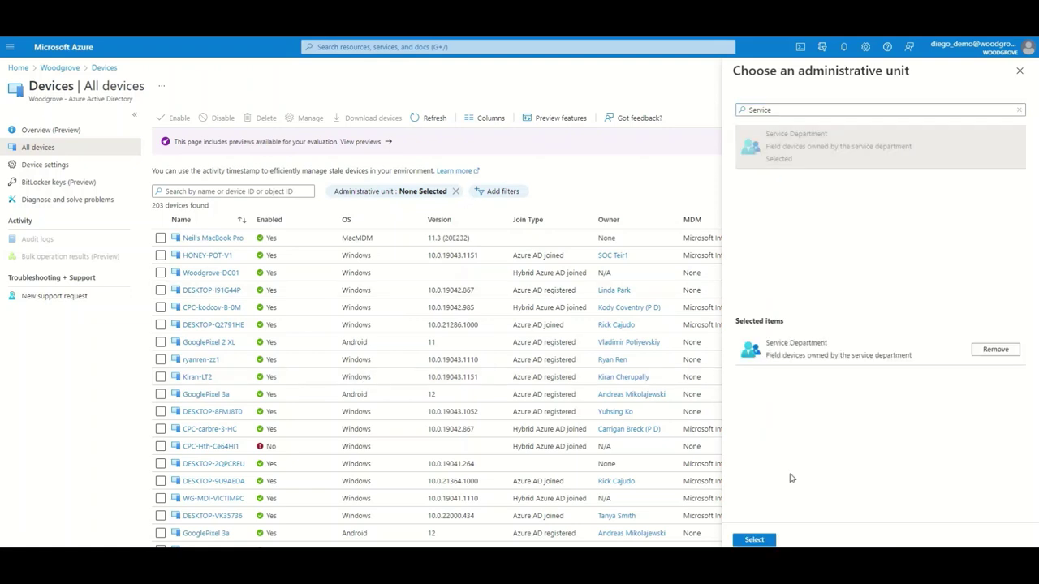
pyautogui.click(754, 540)
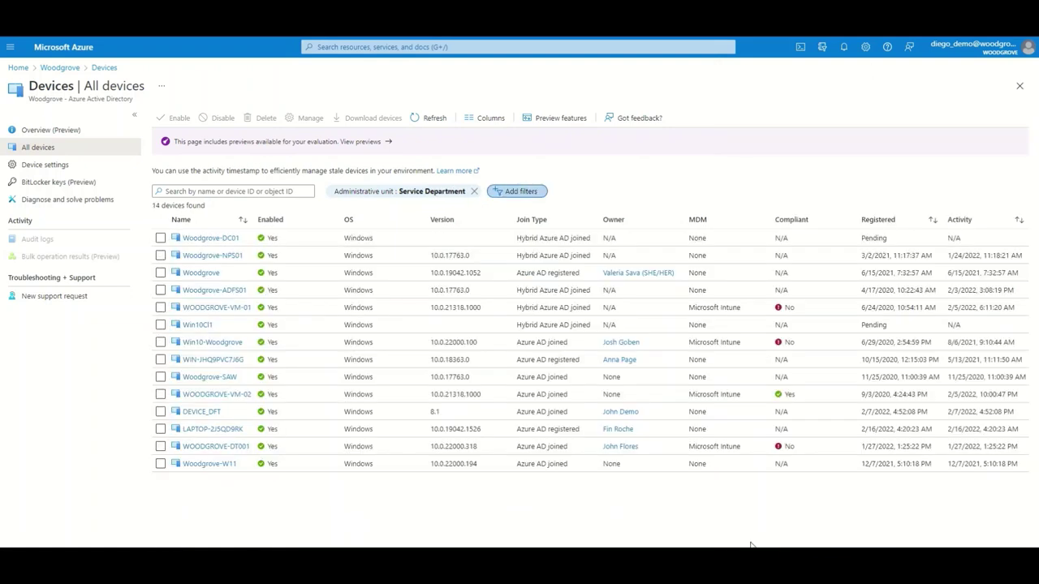
# Step: Open the DEVICE_DFT device, show its BitLocker recovery key, and close the key details
pyautogui.click(198, 411)
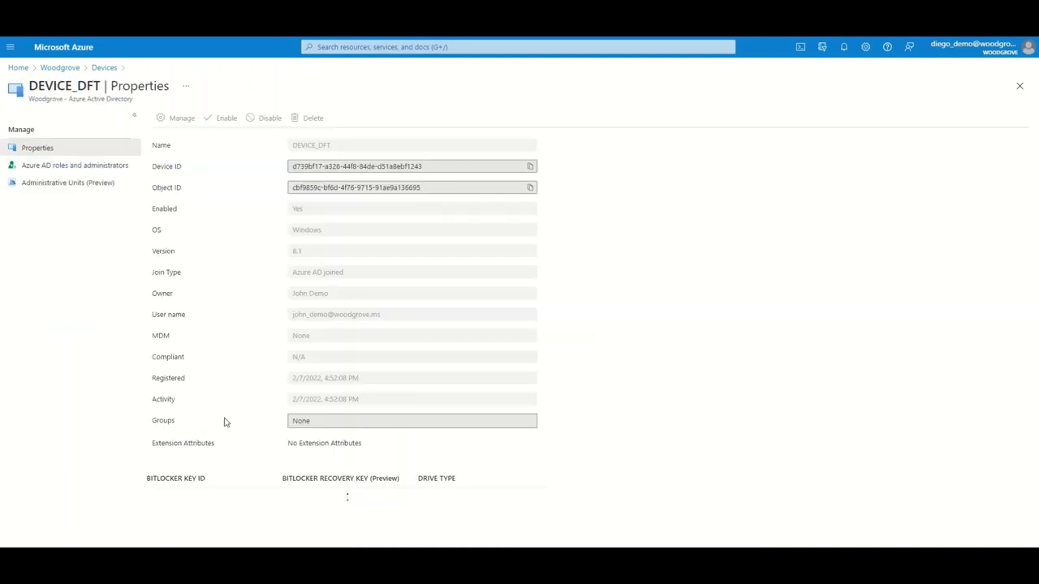
pyautogui.click(302, 497)
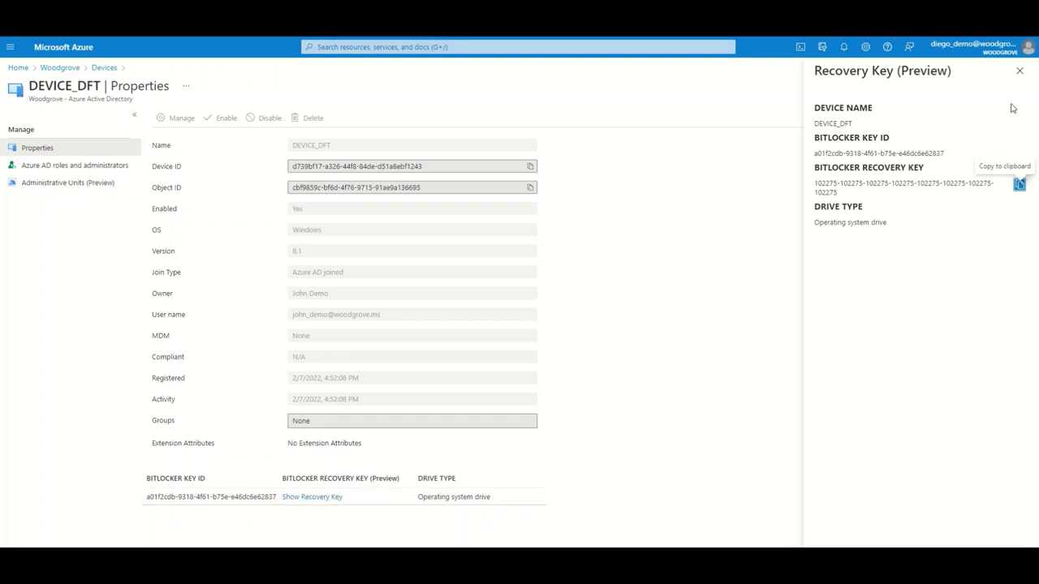
pyautogui.click(1019, 72)
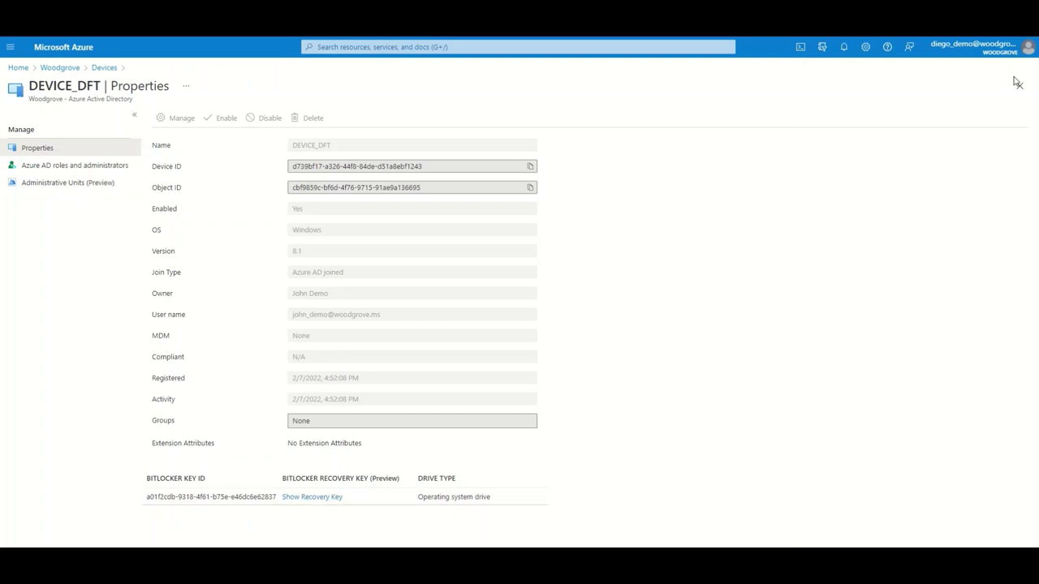
# Step: Return to the device list, remove the administrative unit filter, and view the properties of DESKTOP-Q2791HE
pyautogui.click(104, 69)
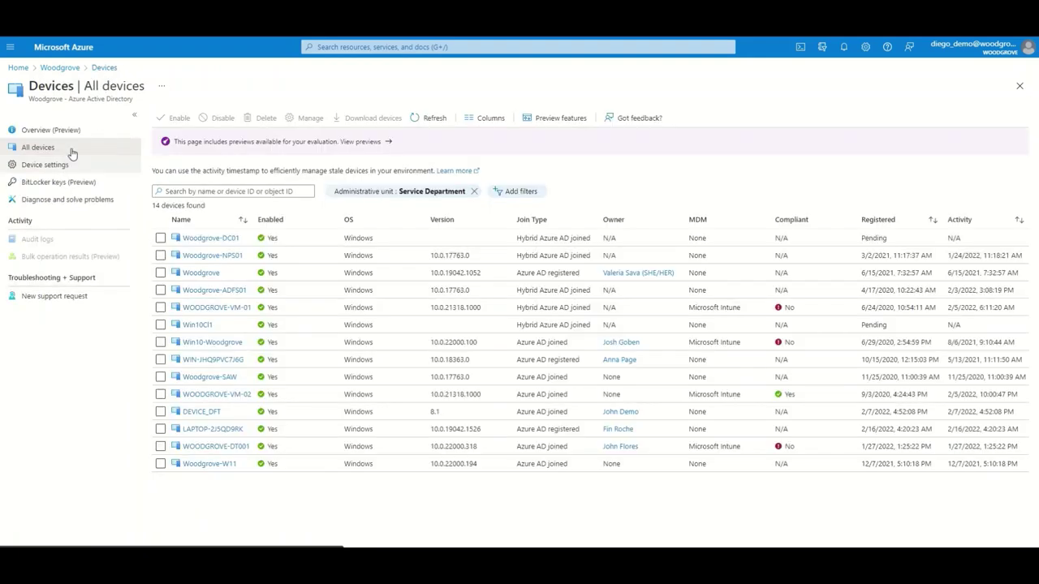
pyautogui.click(473, 192)
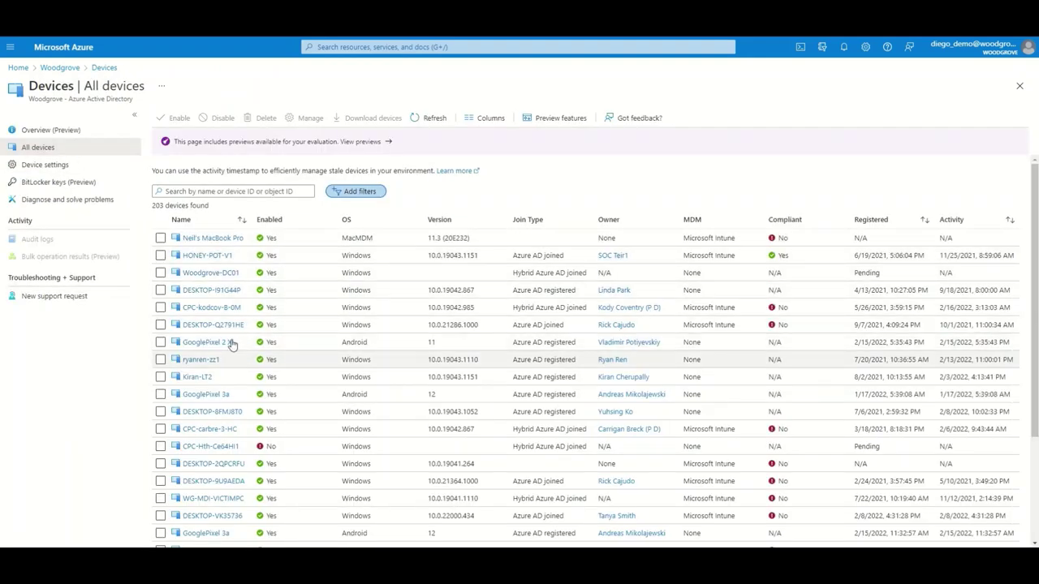
pyautogui.click(216, 325)
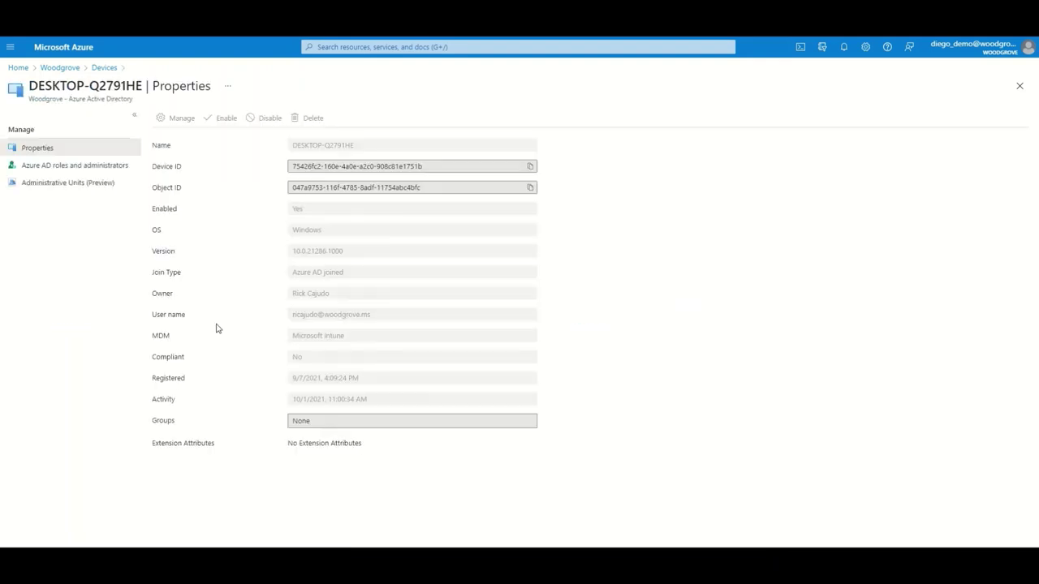